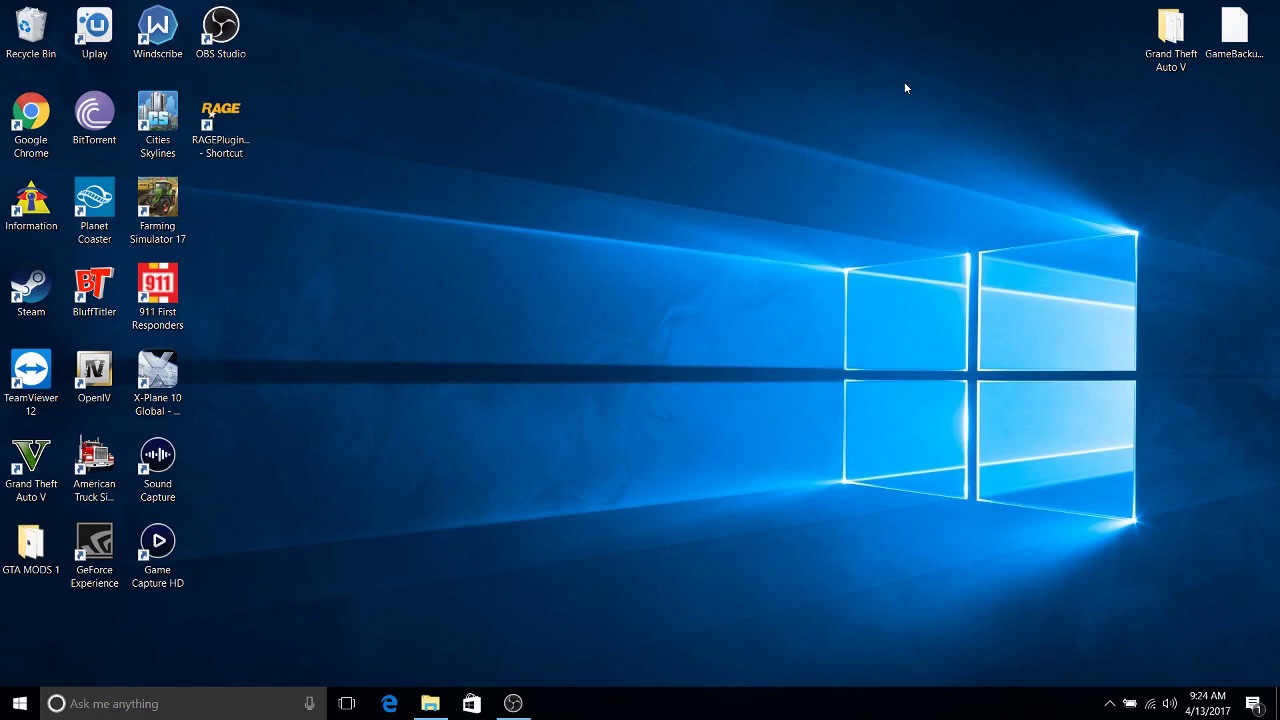
- Copy all the loose files, without the three subfolders, from the downloaded RAGEPluginHook_0_52_1061_10387_ALPHA folder
left_click(430, 703)
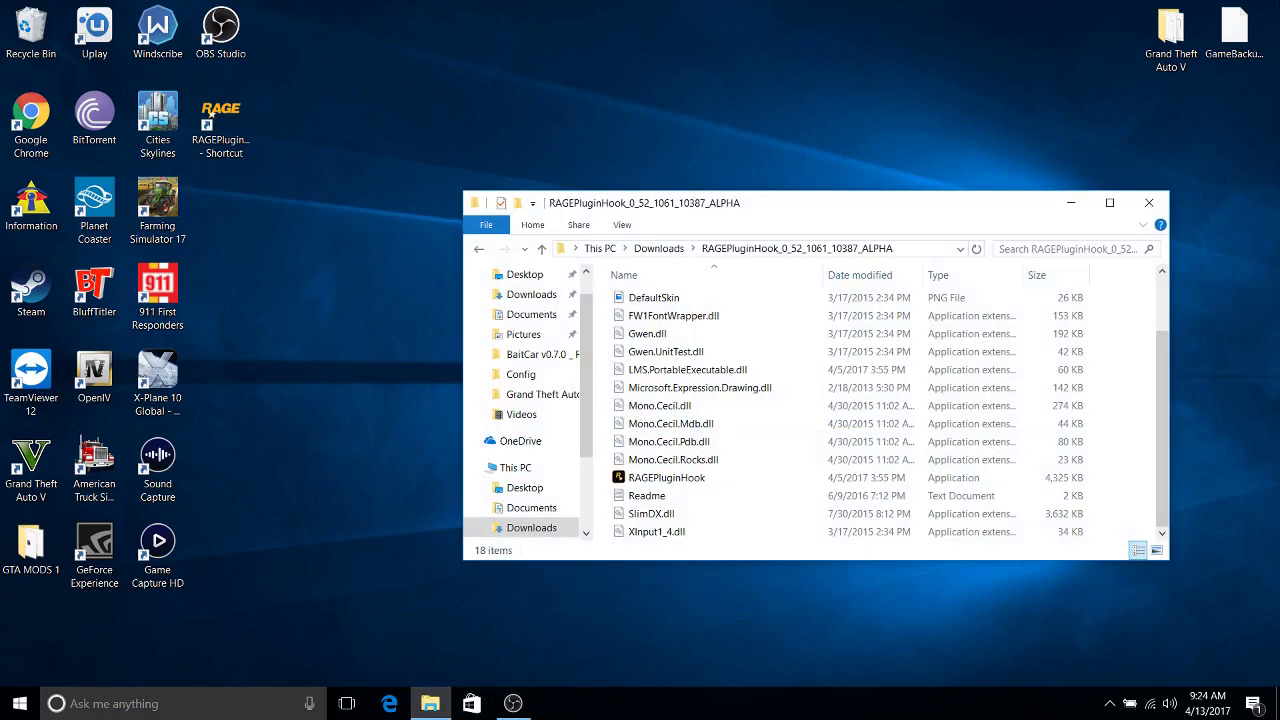
left_click_drag(1234, 35, 1256, 54)
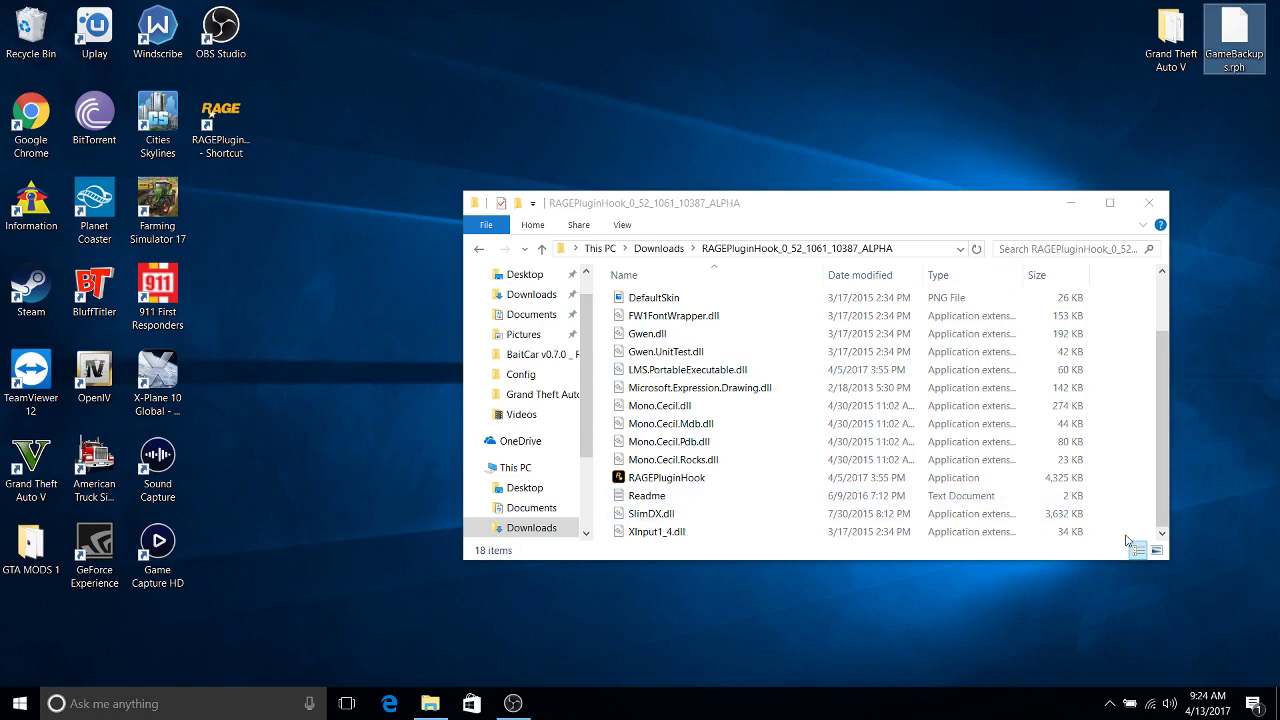
scroll(1020, 460, "up", 2)
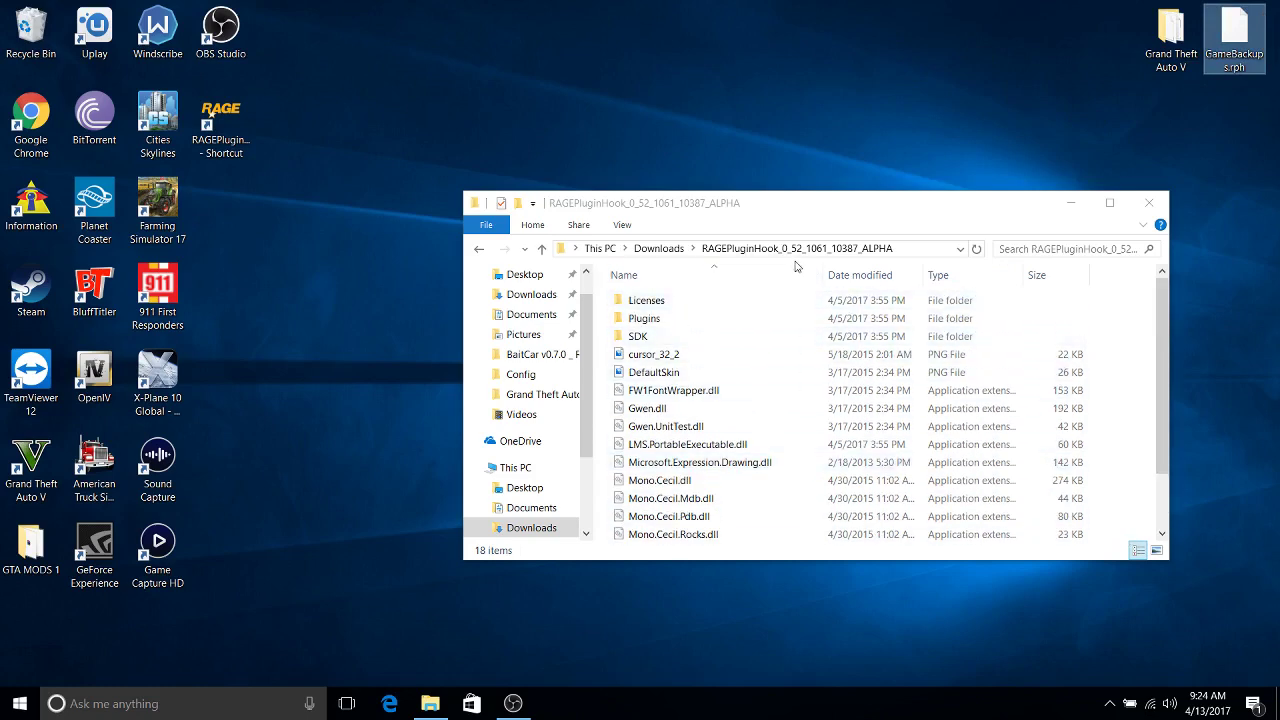
scroll(963, 358, "down", 2)
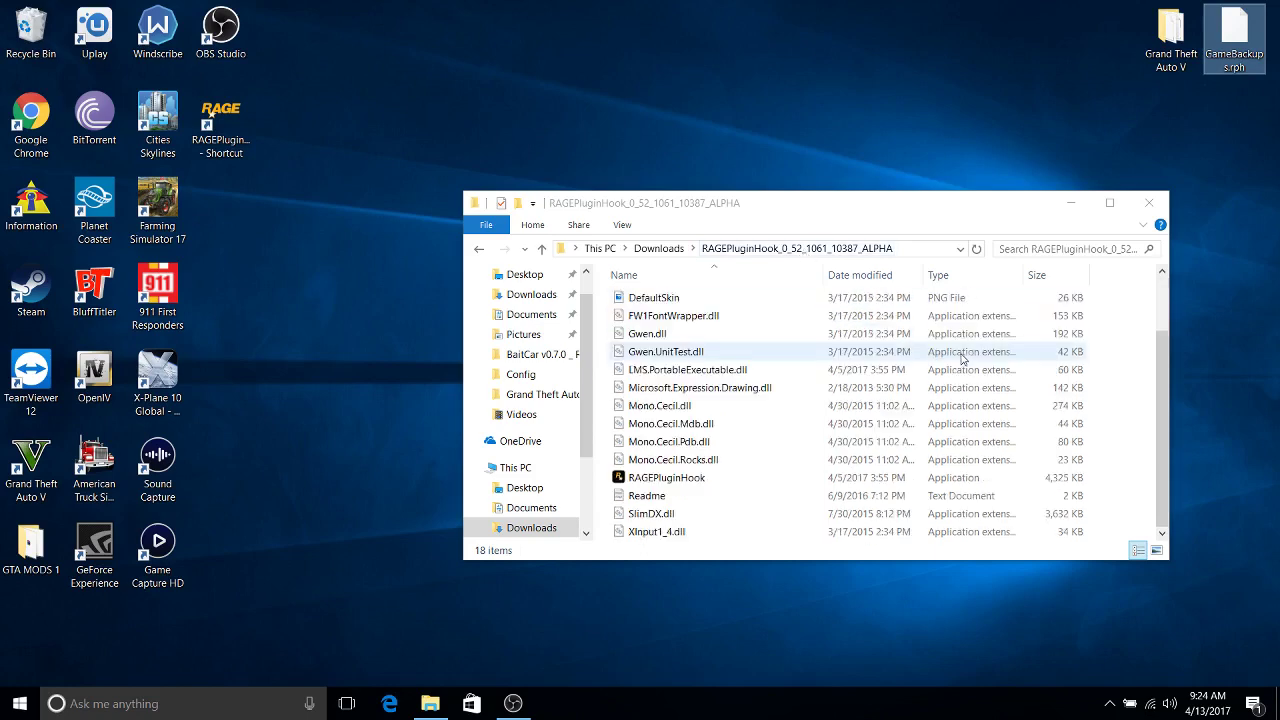
left_click_drag(1105, 540, 799, 360)
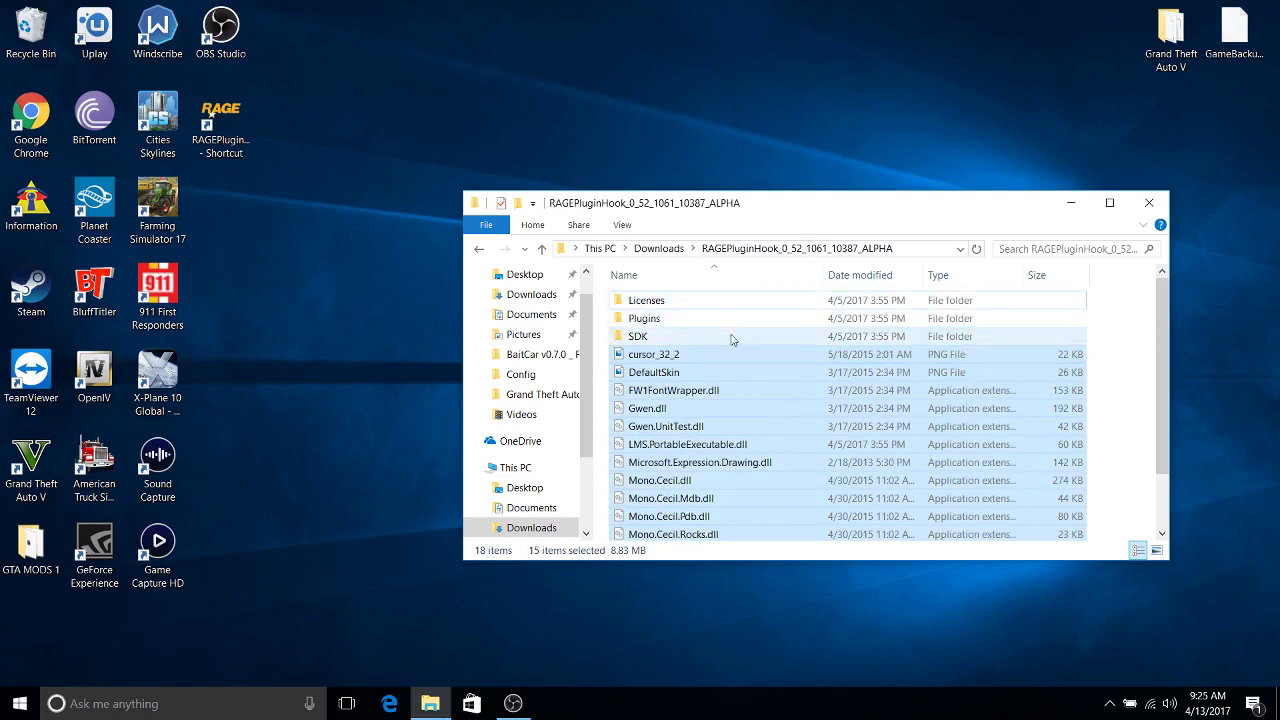
right_click(761, 418)
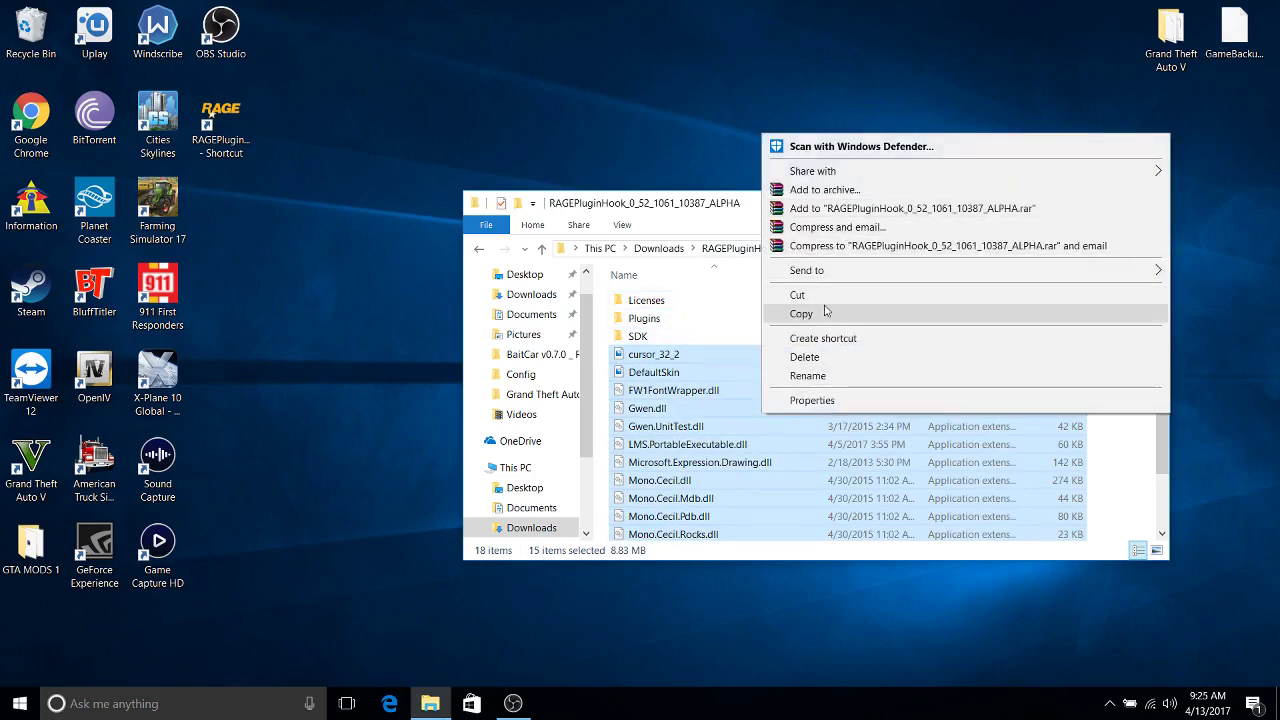
left_click(826, 318)
- Paste the copied files into the Grand Theft Auto V game folder, replacing the existing ones, and close both folder windows
right_click(430, 703)
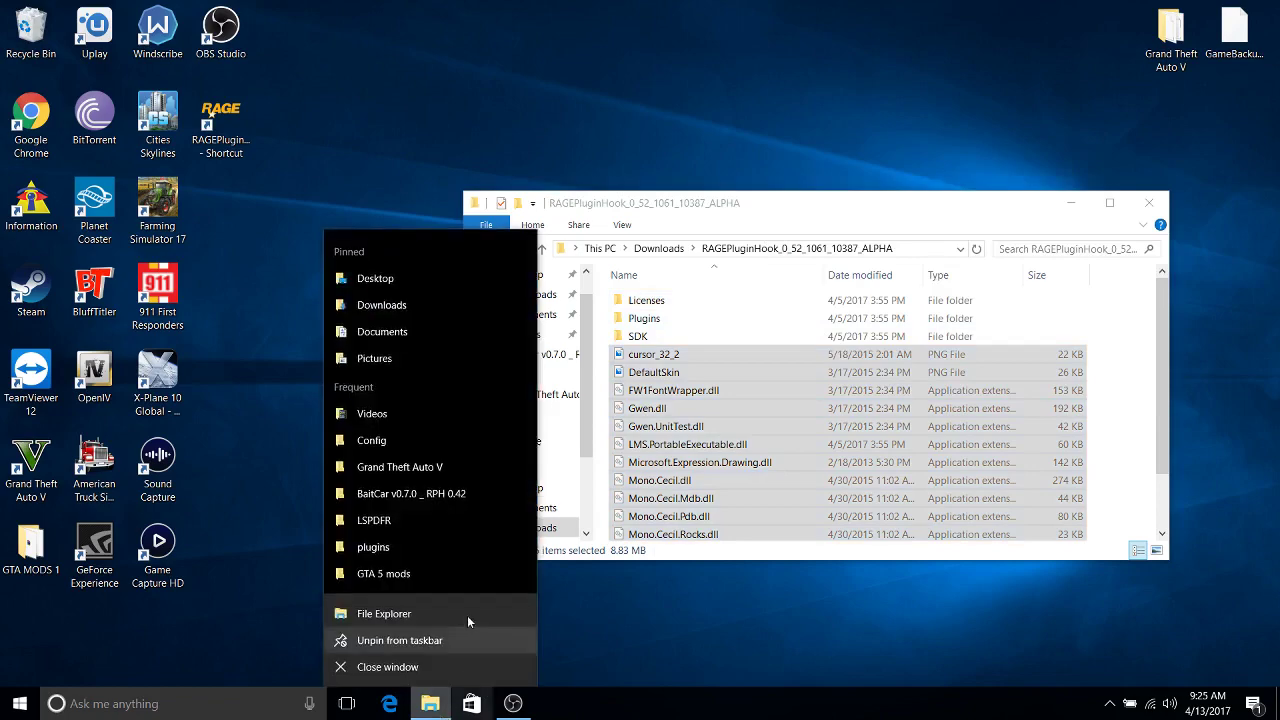
left_click(415, 465)
scroll(1130, 497, "down", 10)
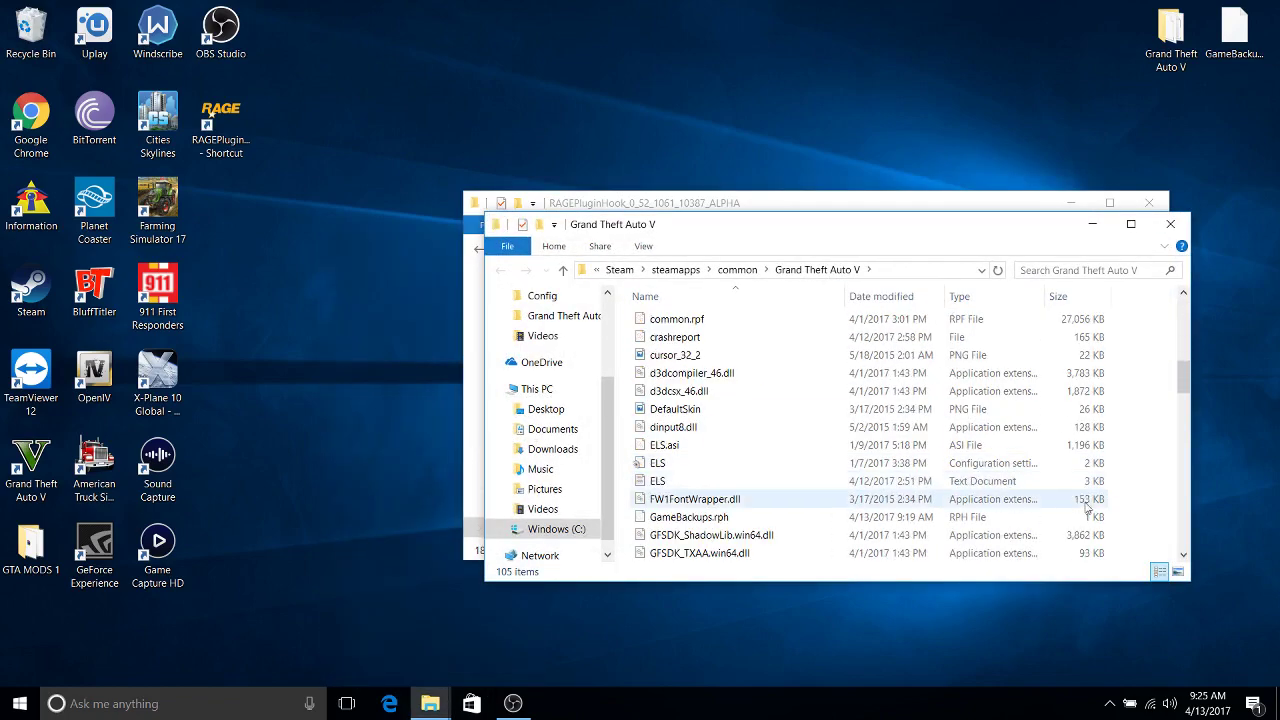
right_click(1130, 497)
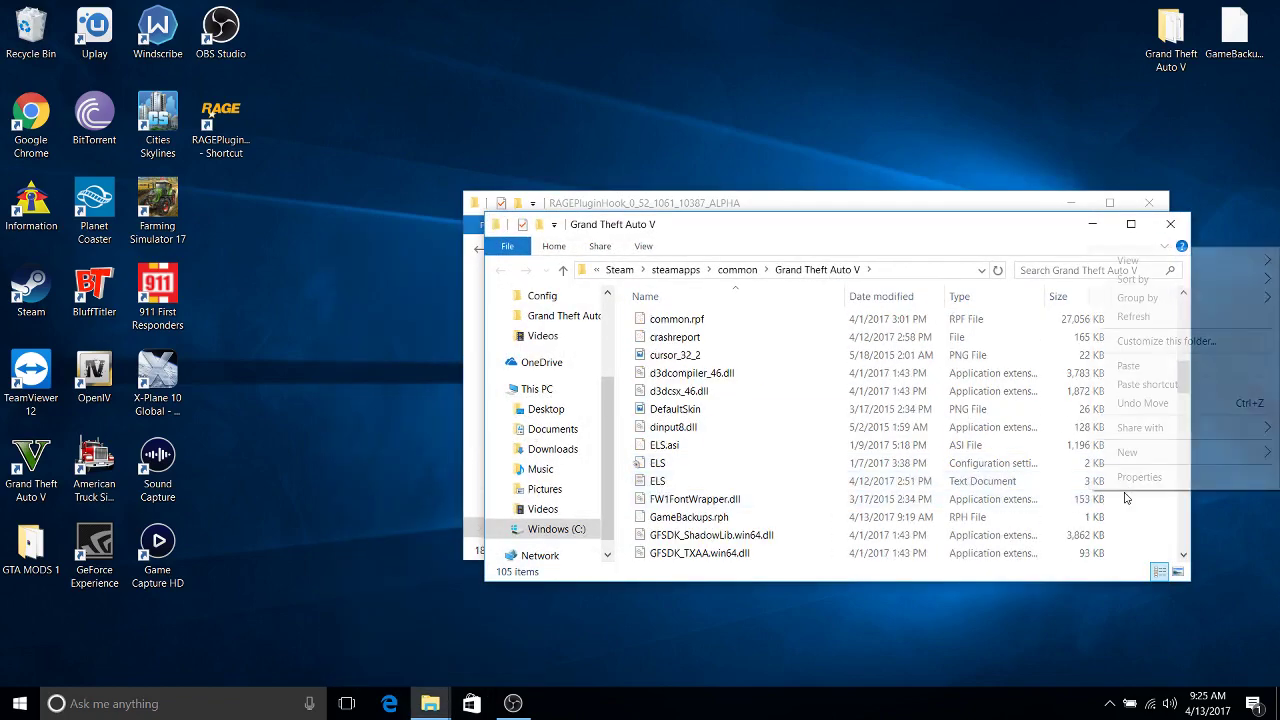
left_click(1136, 370)
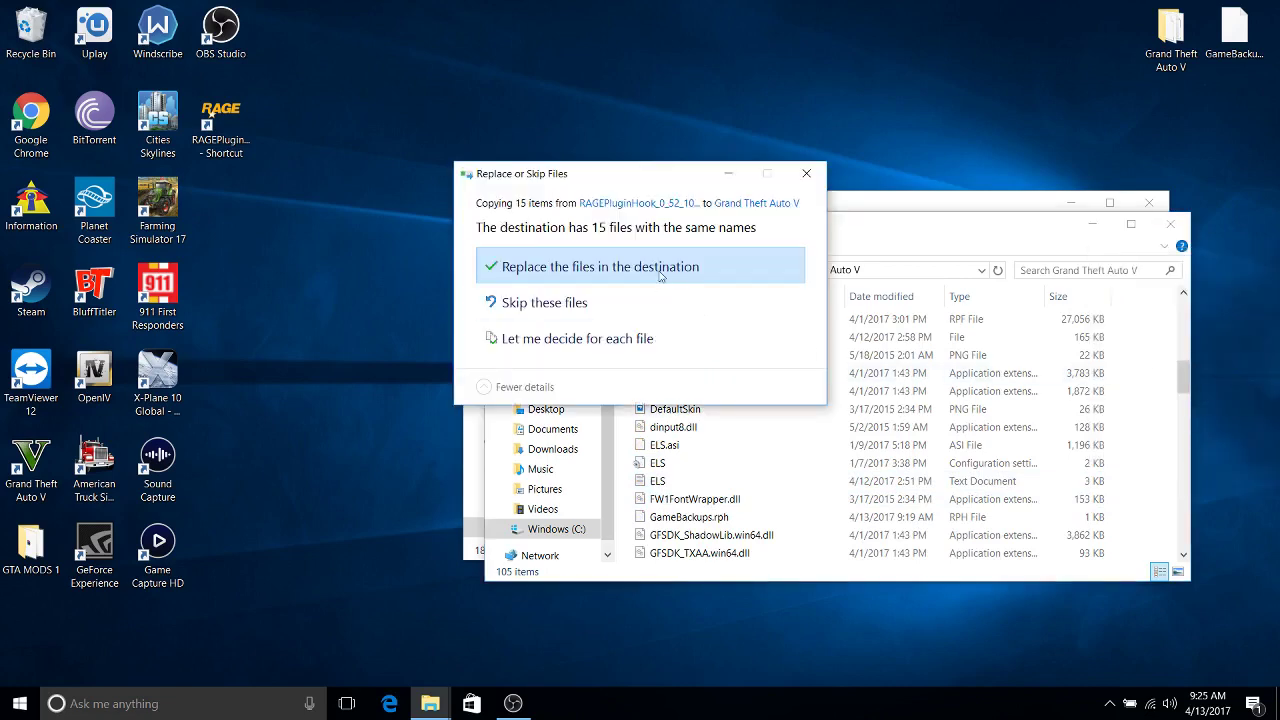
left_click(660, 268)
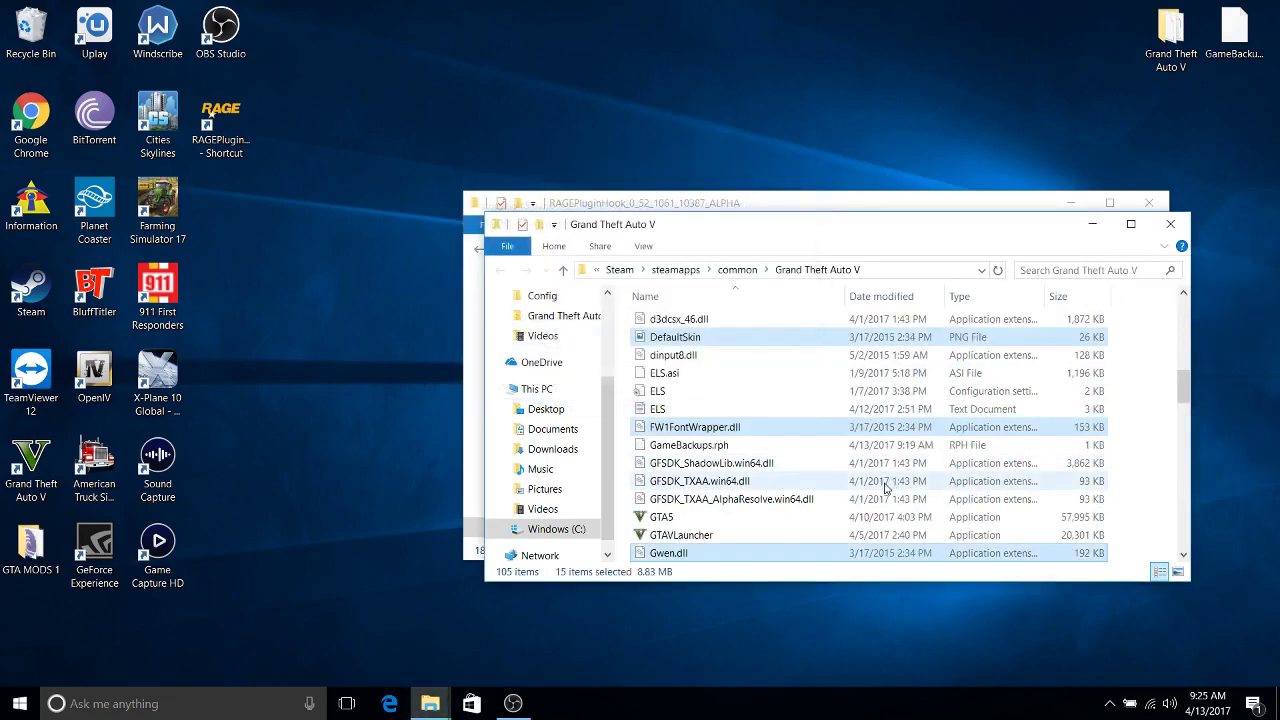
left_click(1170, 224)
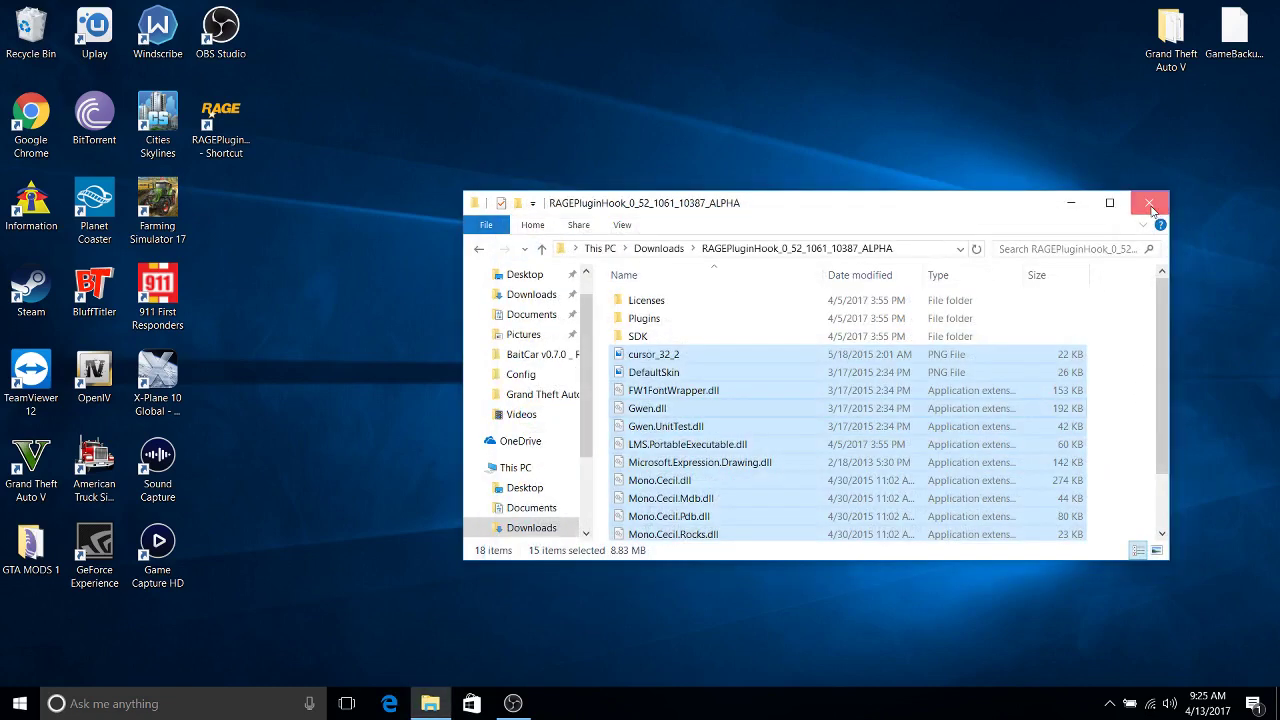
left_click(1149, 203)
- Launch the game through RAGE Plugin Hook, accepting the disclaimer, backing up the current game version and saving the settings
double_click(220, 120)
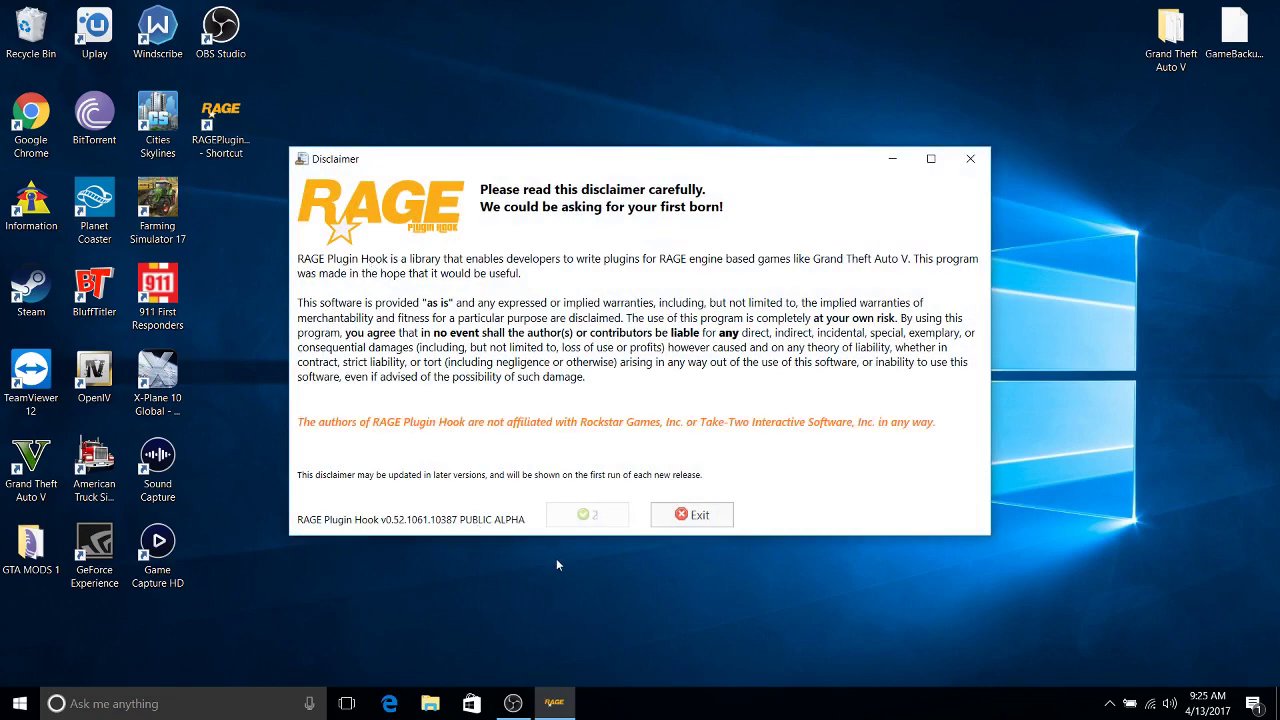
left_click(592, 516)
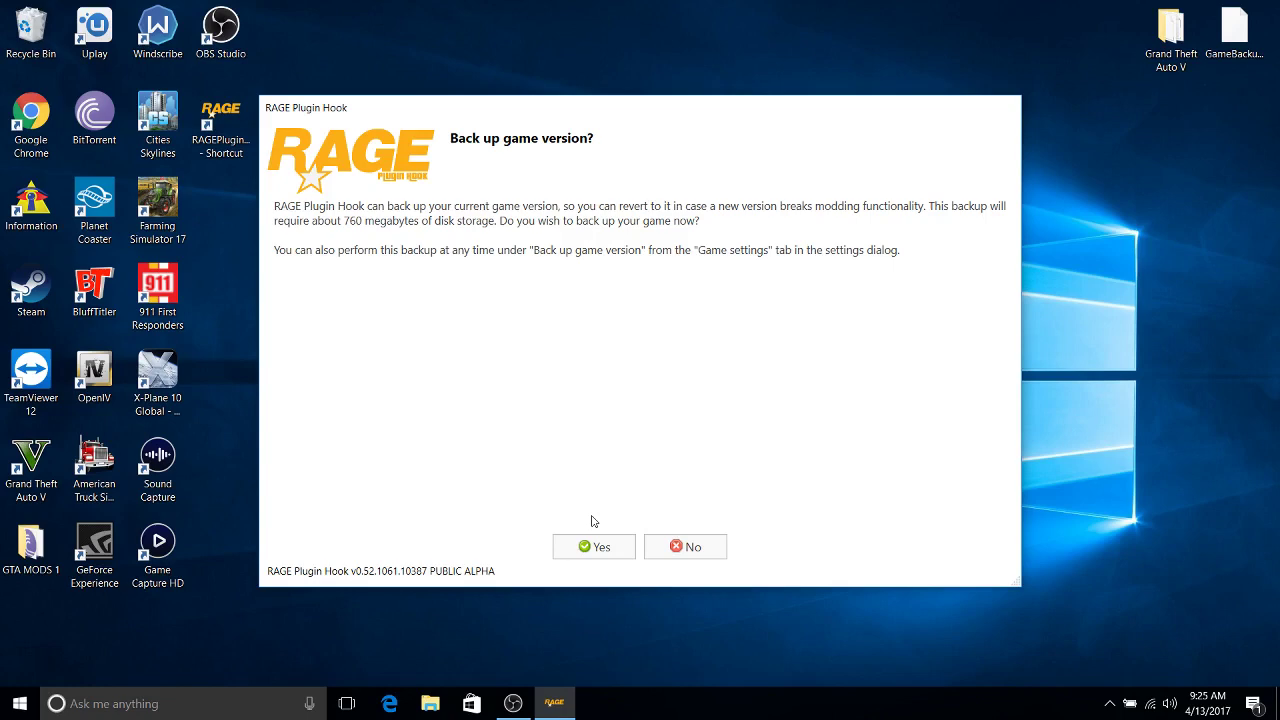
key("Return")
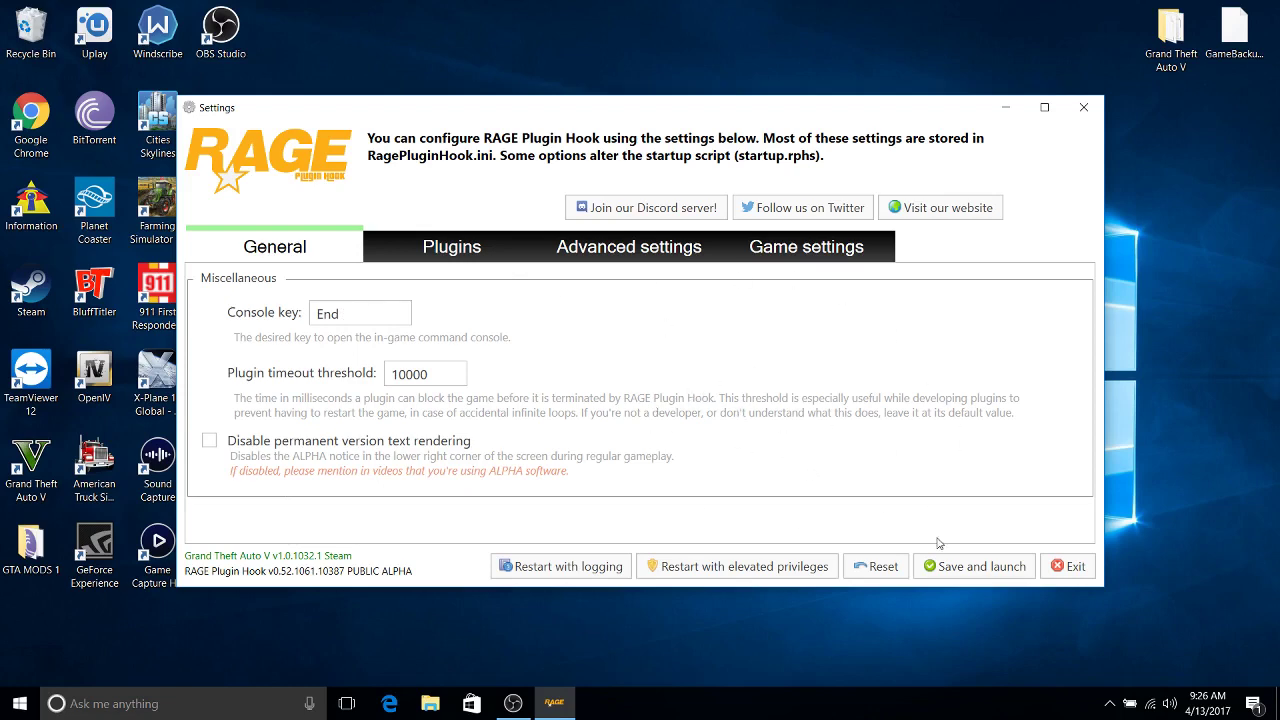
left_click(990, 569)
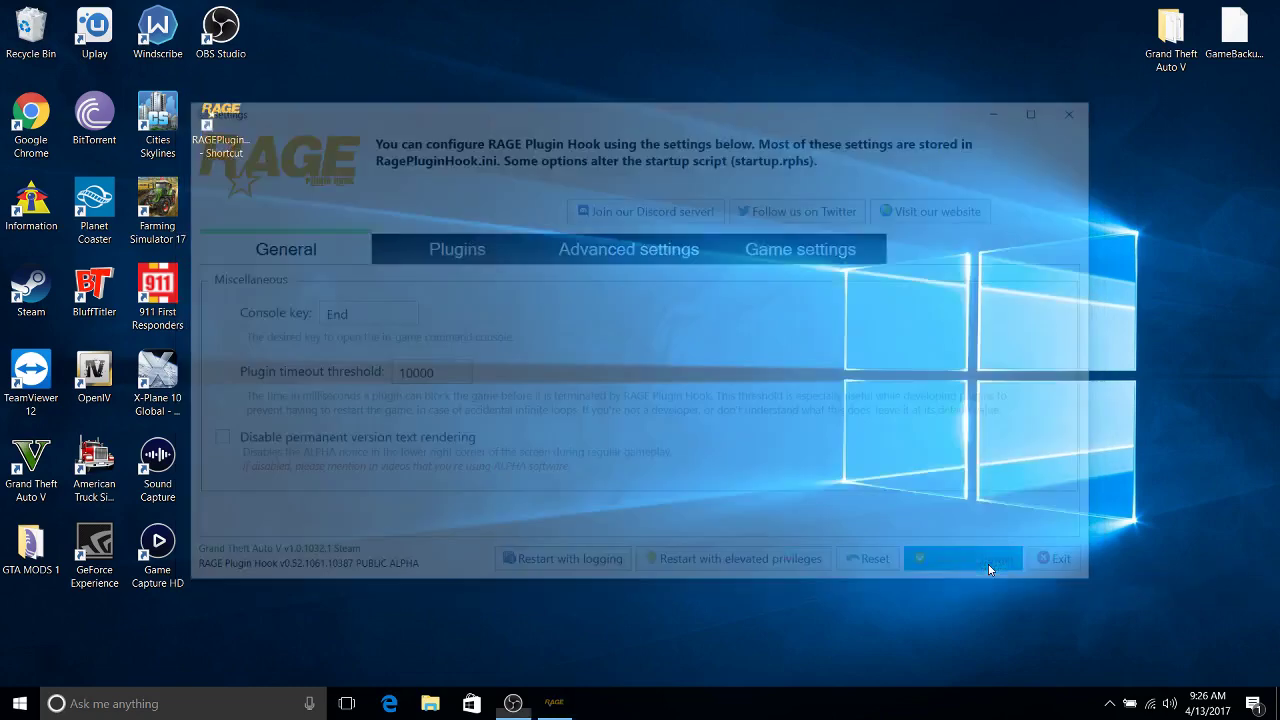
left_click(646, 550)
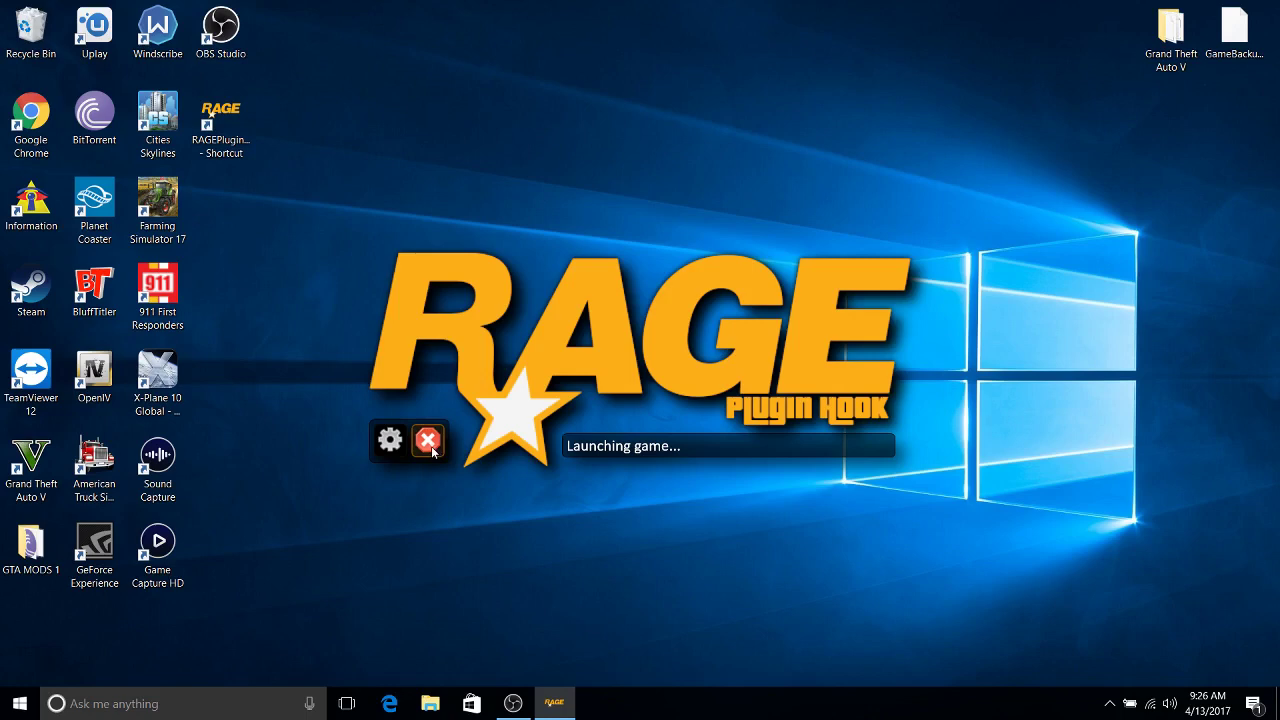
- Open the Grand Theft Auto V game folder and compare its GameBackups.rph with the copy on the desktop
left_click(431, 703)
right_click(431, 703)
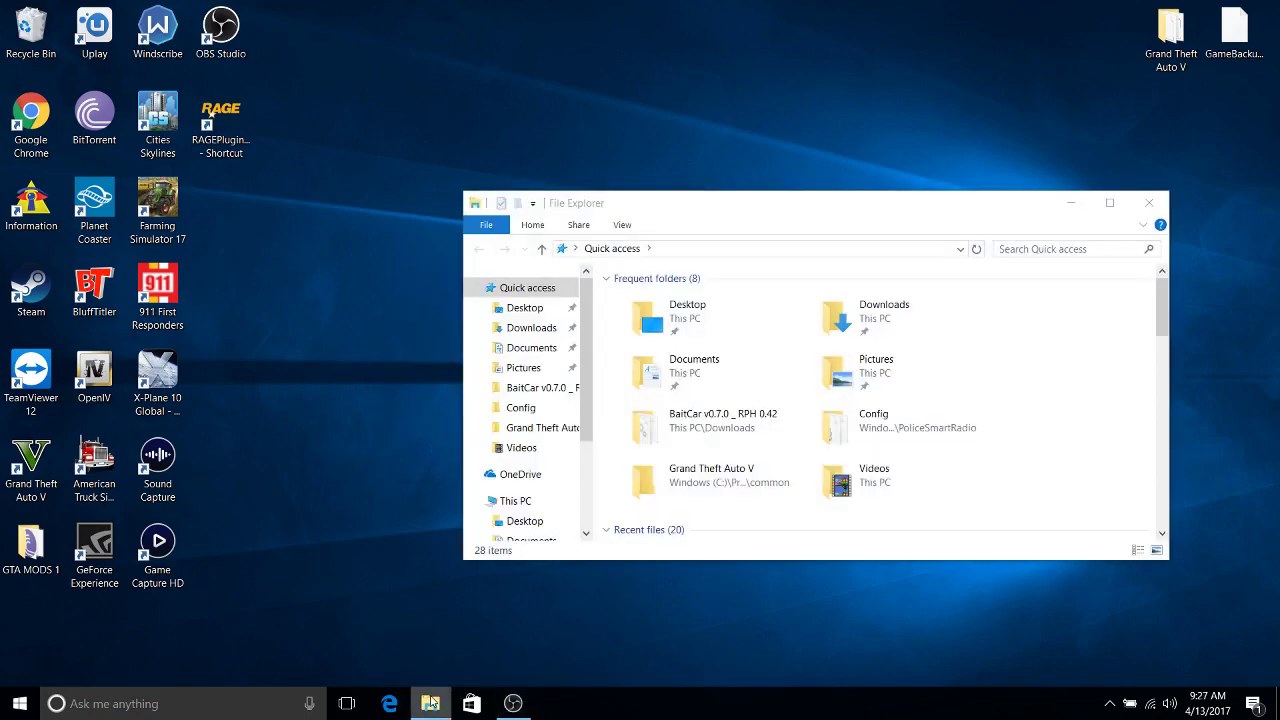
left_click(557, 434)
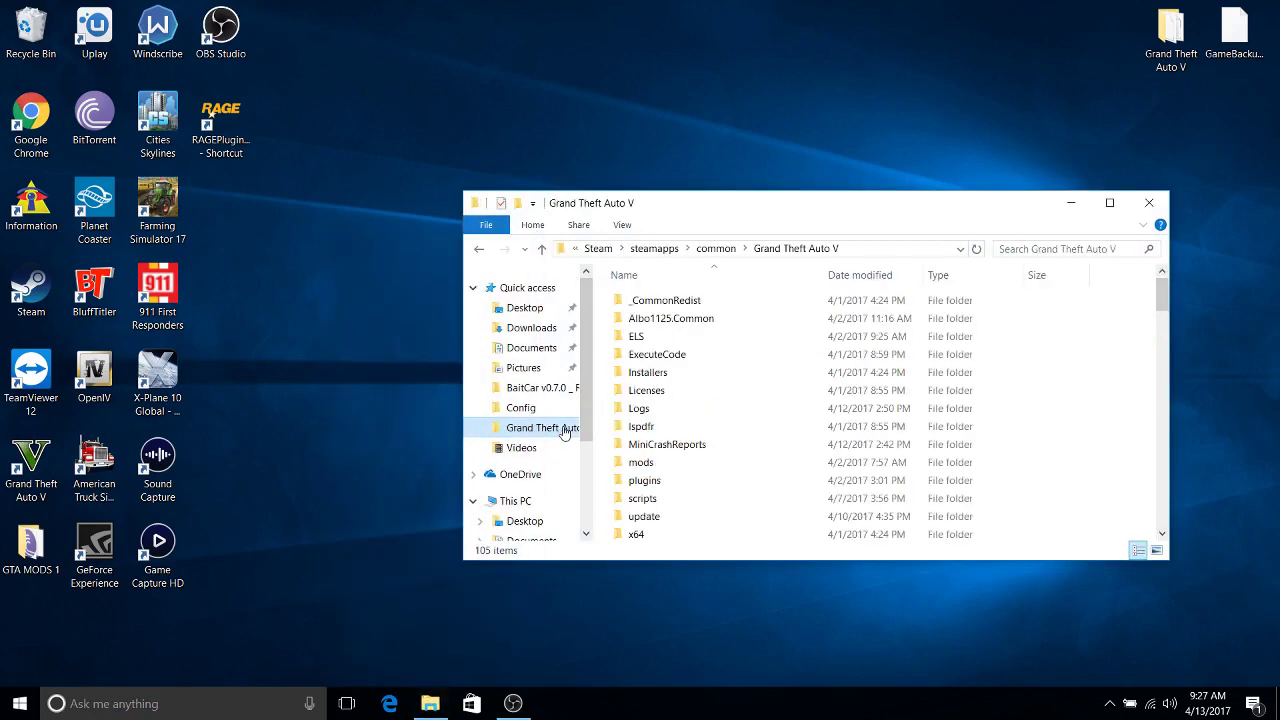
scroll(712, 432, "down", 6)
scroll(745, 428, "up", 1)
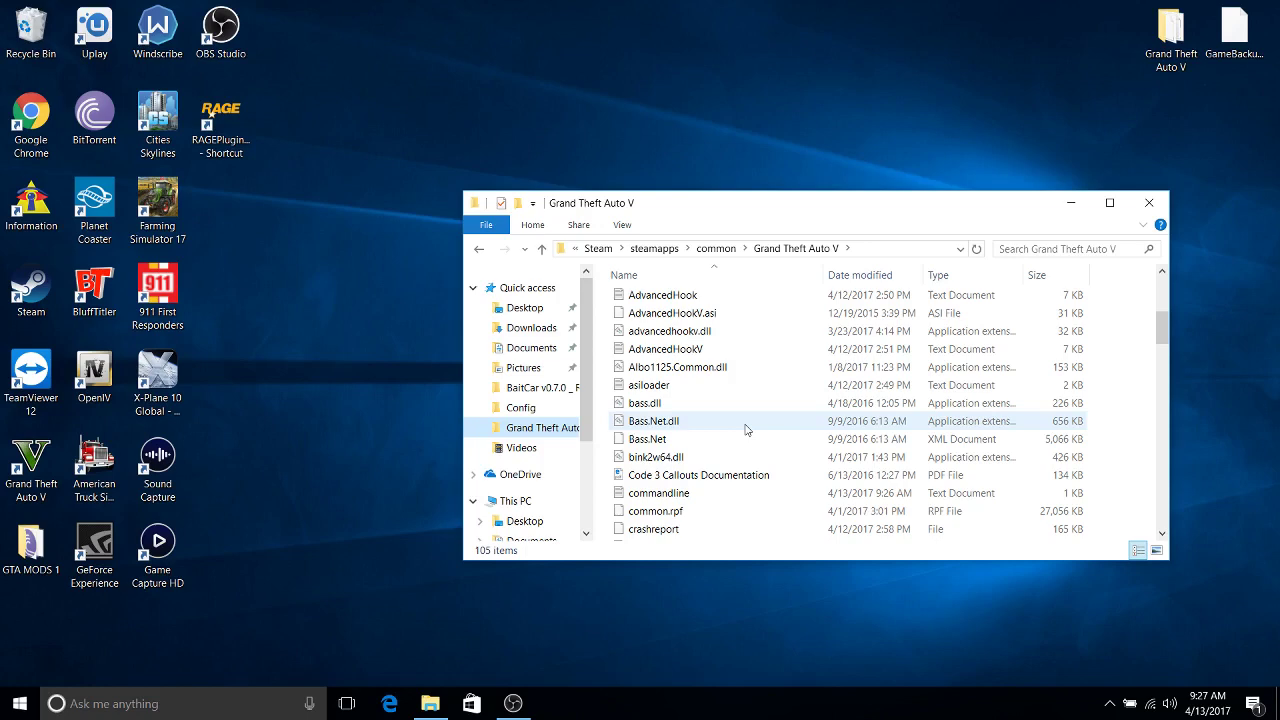
scroll(745, 429, "down", 6)
left_click_drag(1247, 62, 930, 67)
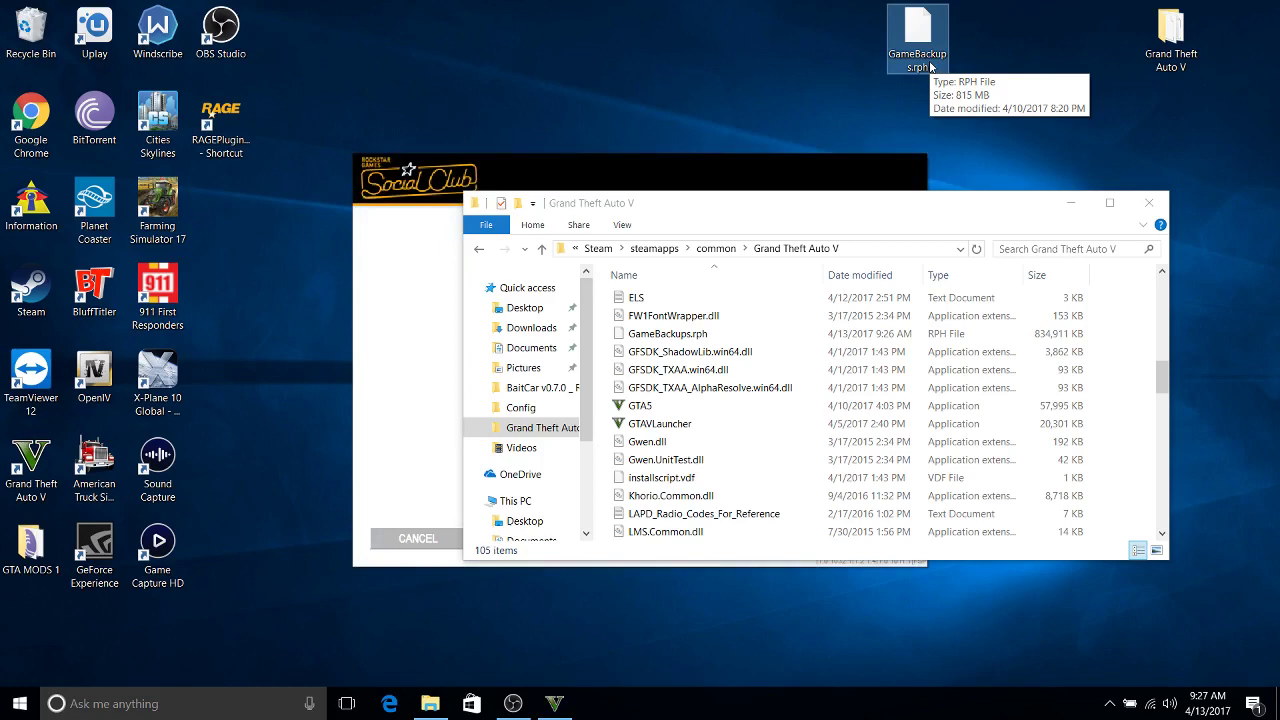
- Cancel the game launch in the Social Club loading window
left_click(586, 171)
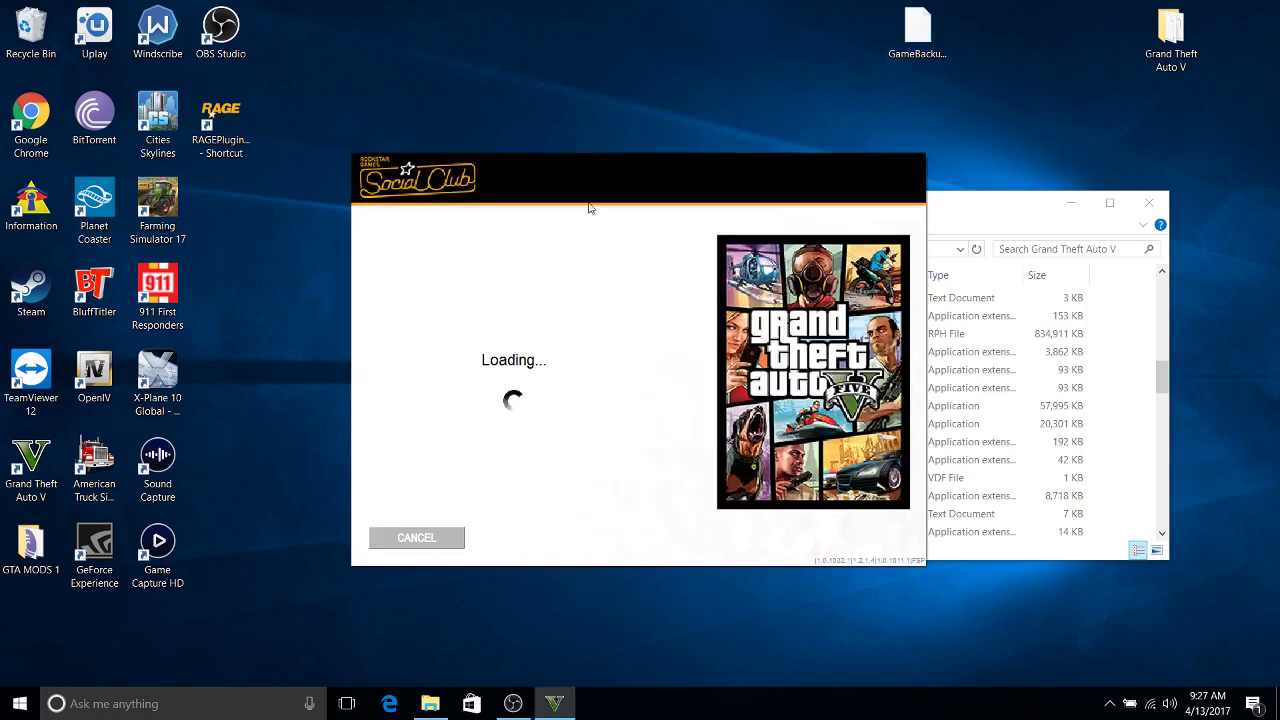
left_click(393, 545)
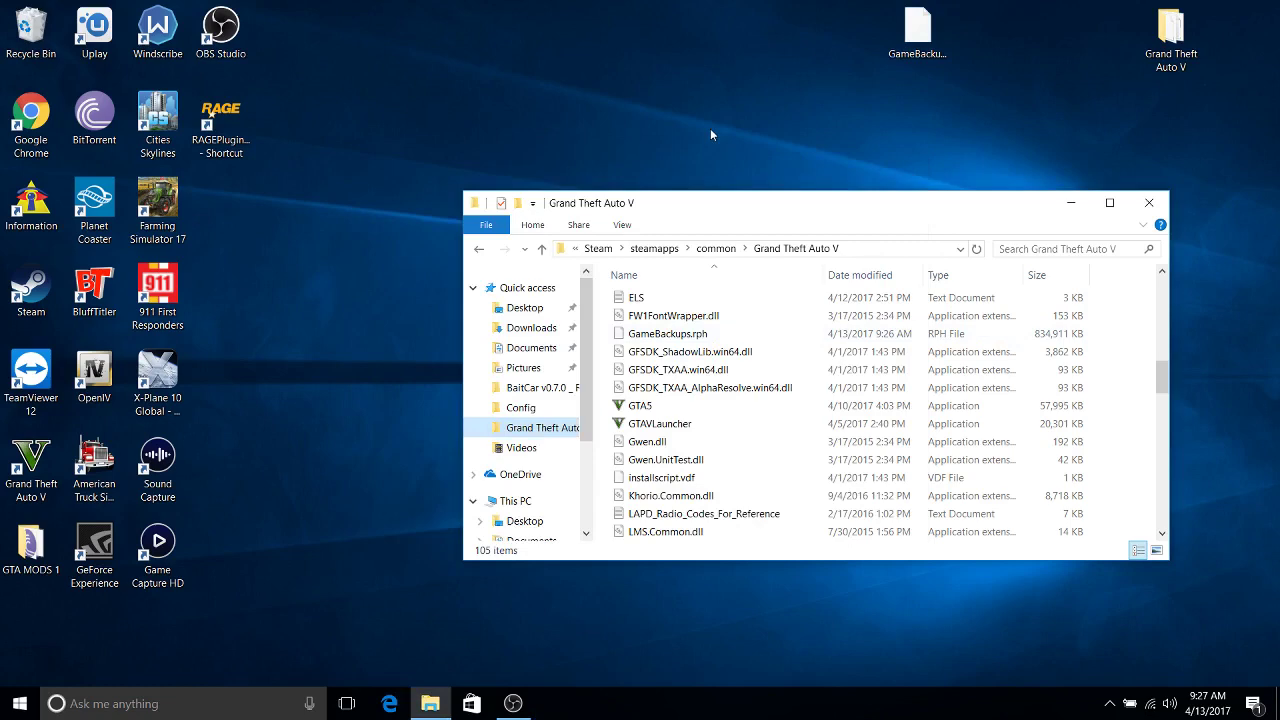
- Reposition the GameBackups.rph file on the desktop and minimize the Grand Theft Auto V folder window
left_click(930, 32)
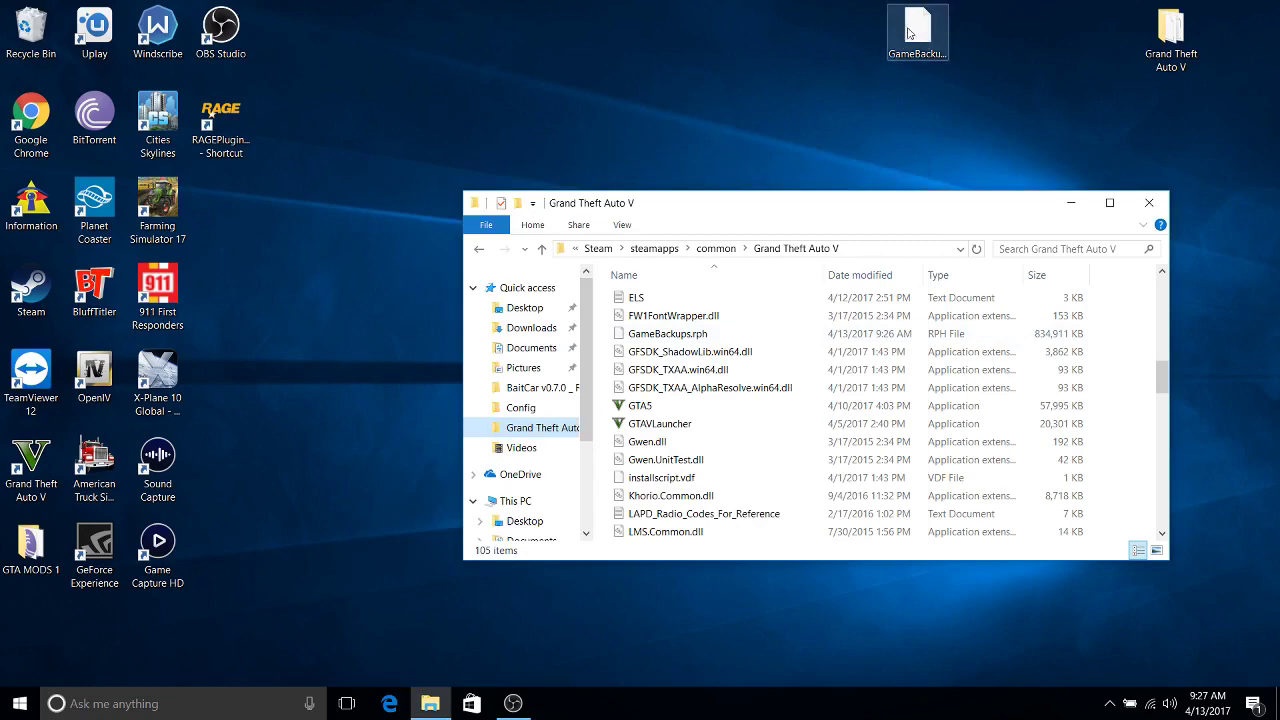
left_click_drag(910, 32, 840, 34)
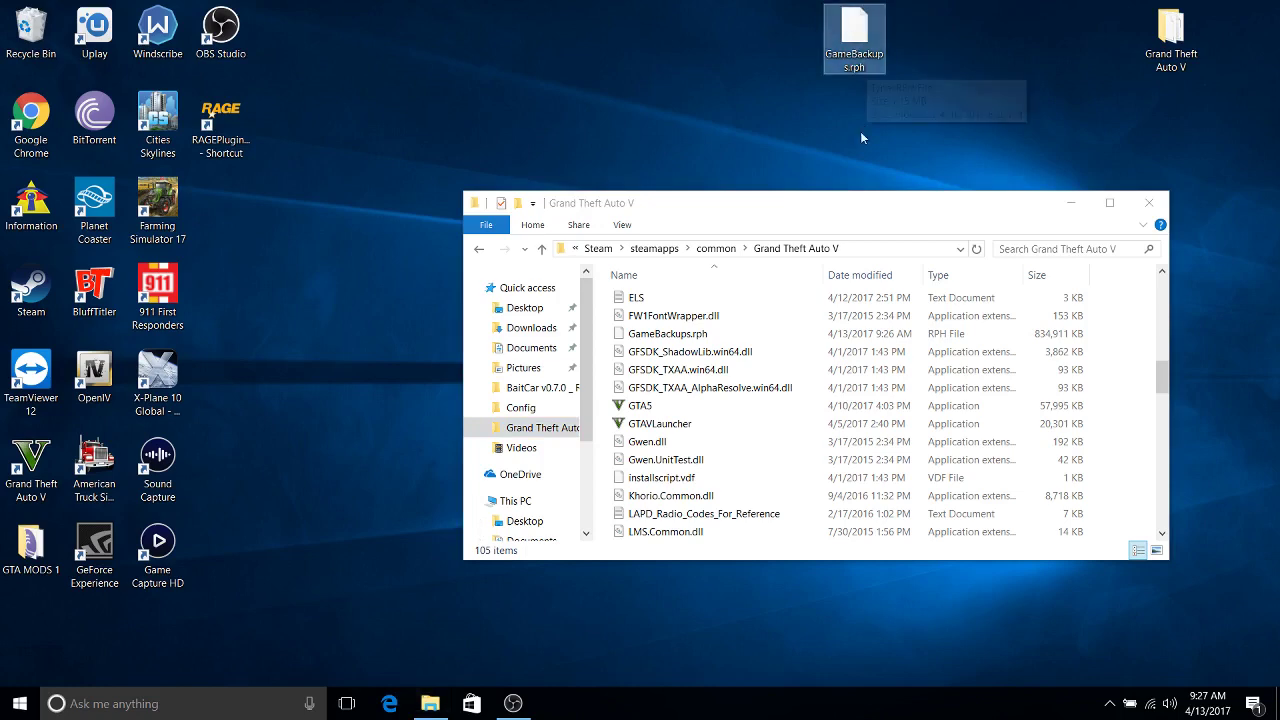
scroll(702, 478, "up", 2)
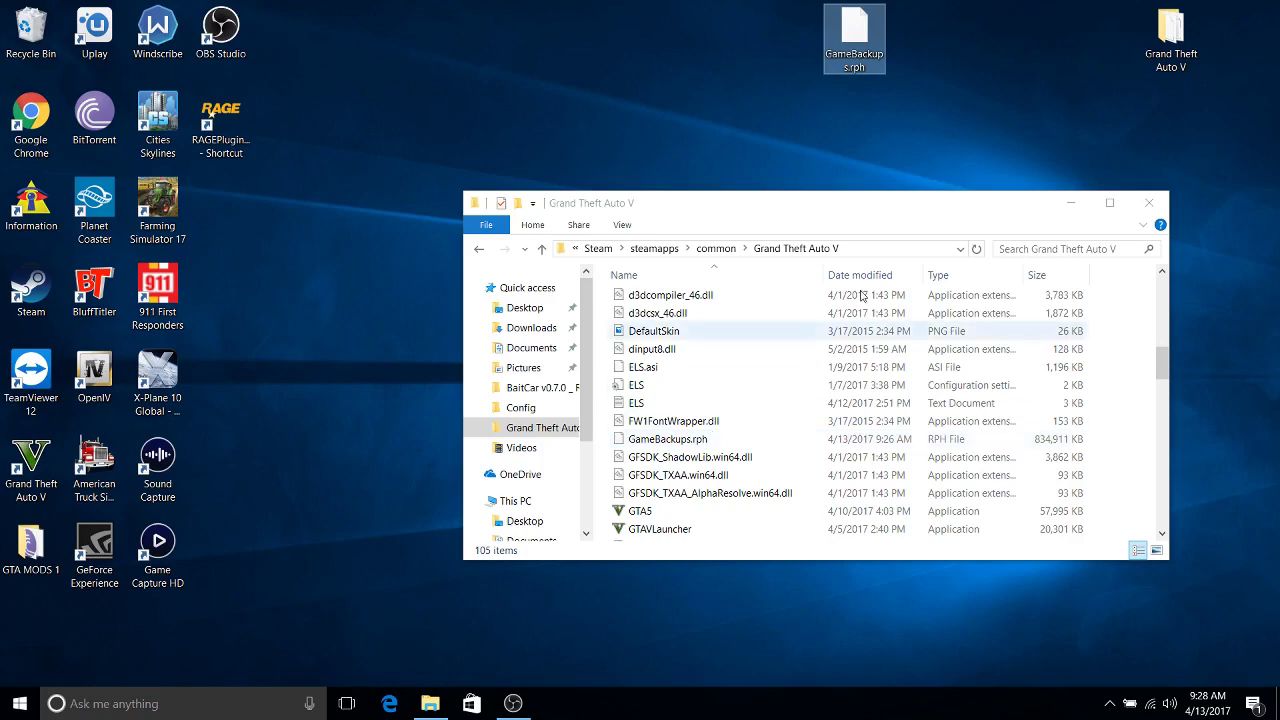
left_click(1069, 207)
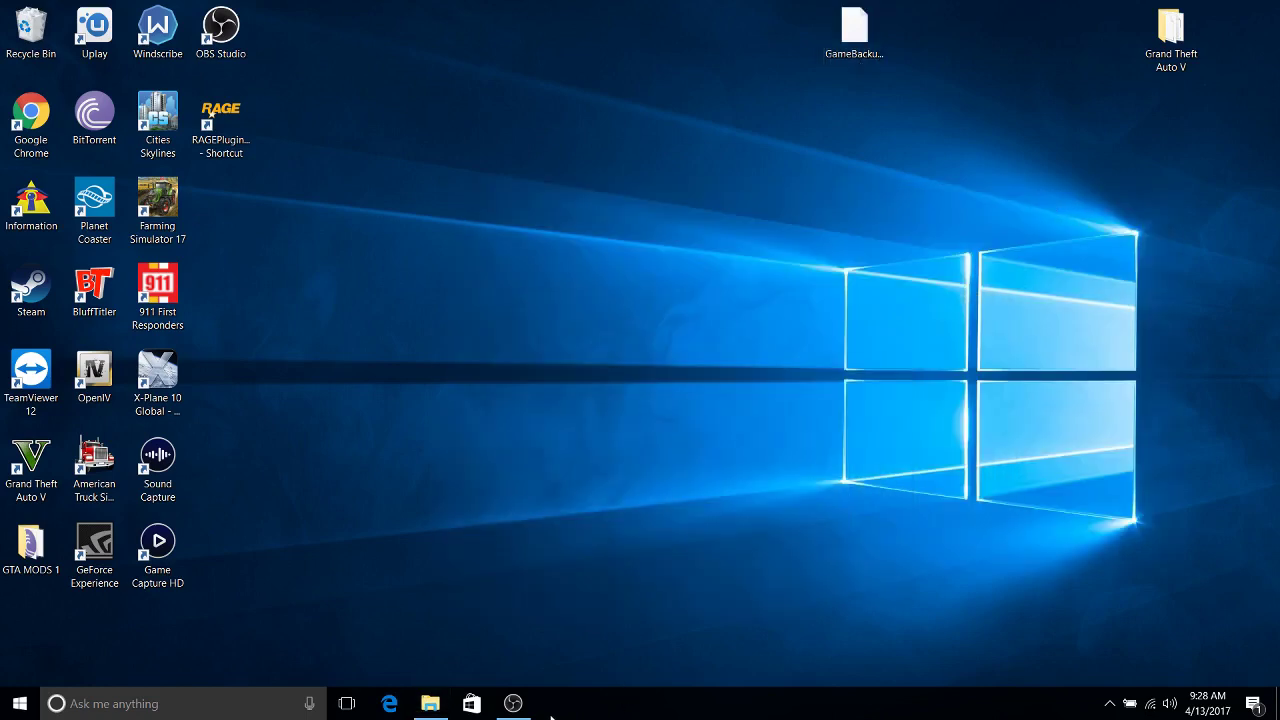
mouse_move(531, 697)
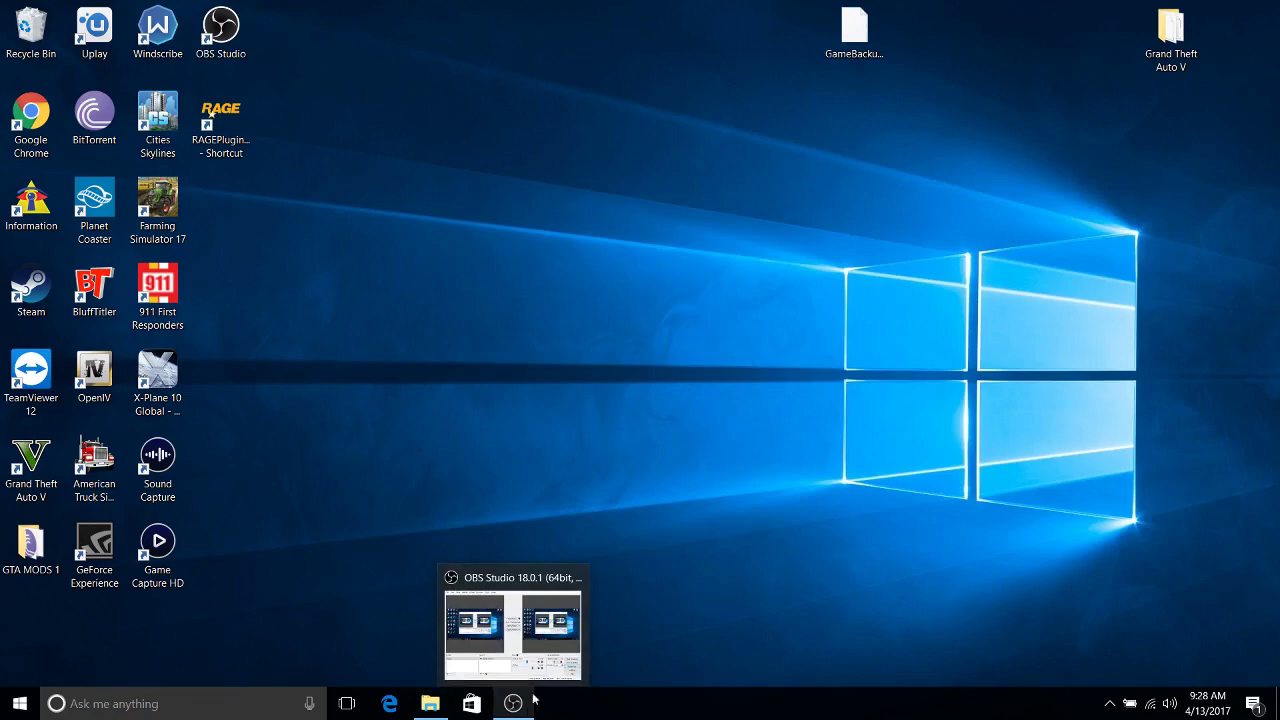